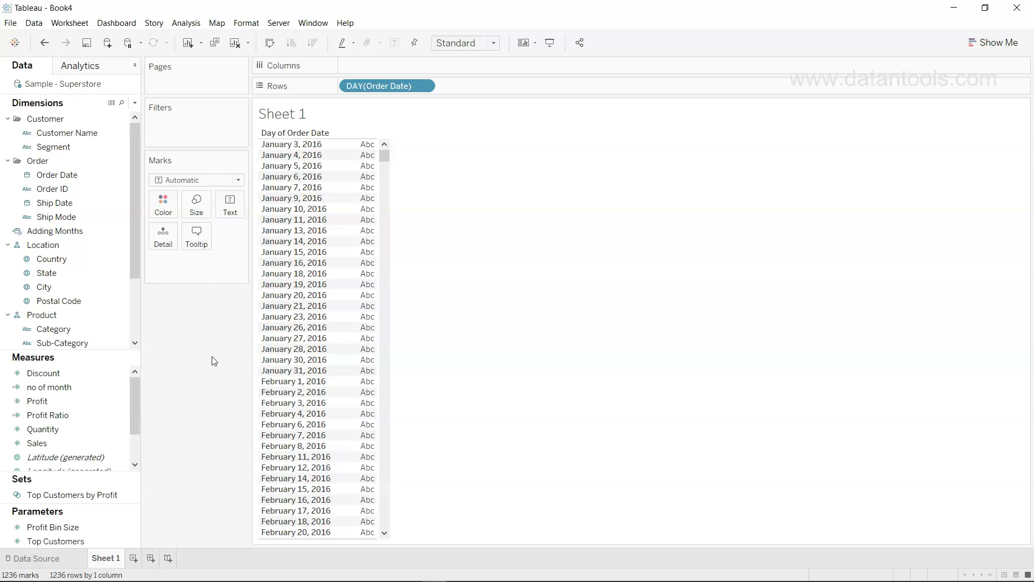
Create a new calculated field named 'Quarter Start Date'
{"action": "left_click", "coordinate": [137, 106]}
{"action": "left_click", "coordinate": [123, 110]}
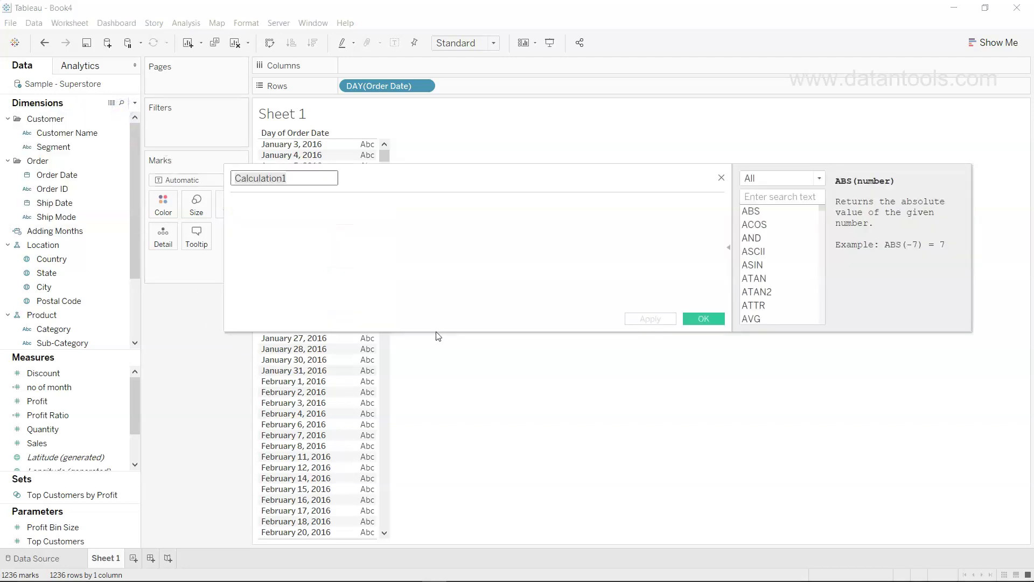
{"action": "type", "text": "Start"}
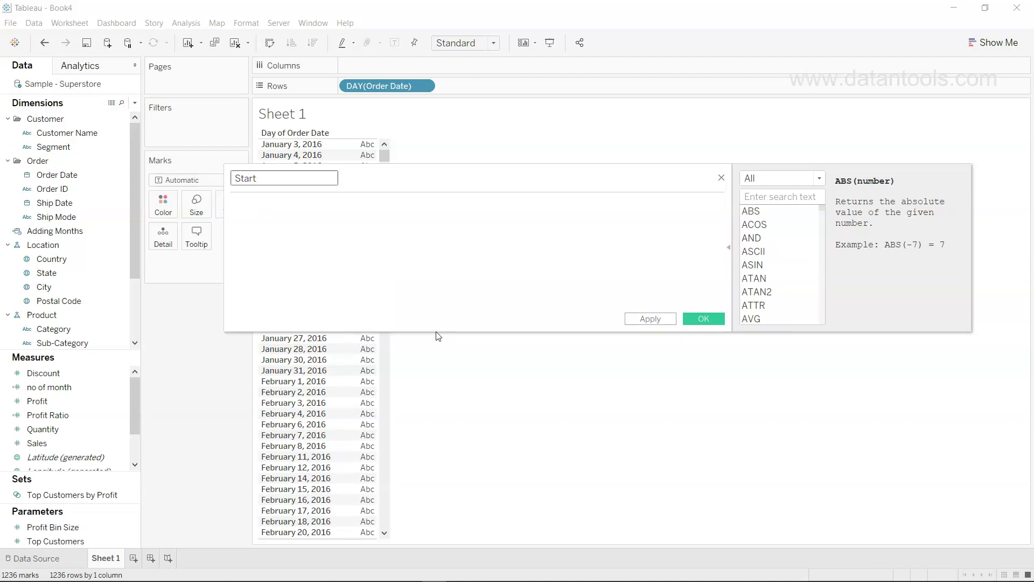
{"action": "key", "text": "ctrl+a"}
{"action": "type", "text": "Quarter Start Date"}
Enter the formula DATETRUNC('quarter',[Order Date]) and apply it
{"action": "key", "text": "Tab"}
{"action": "type", "text": "DATET"}
{"action": "key", "text": "Return"}
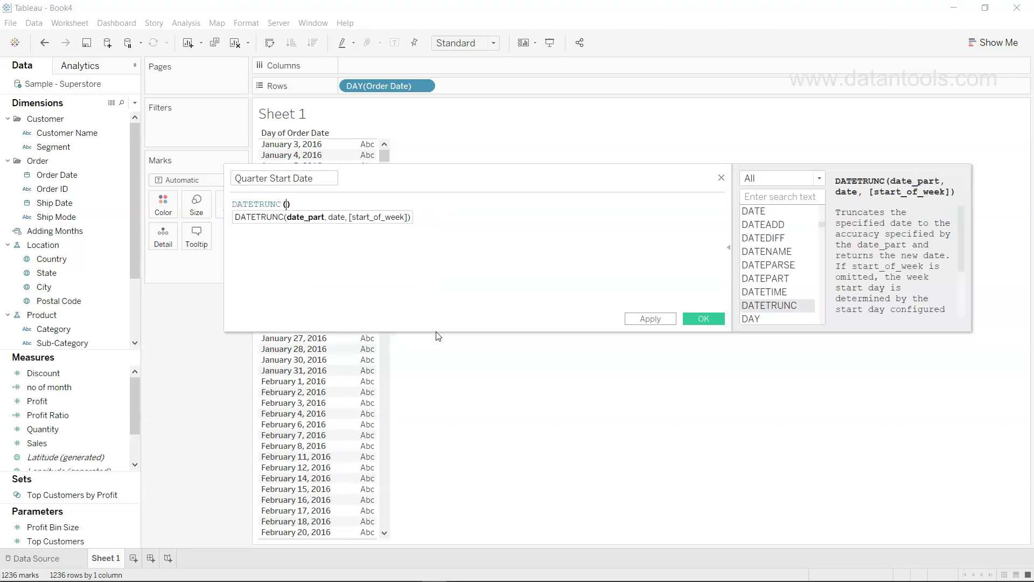
{"action": "type", "text": "'quarter',"}
{"action": "left_click", "coordinate": [371, 251]}
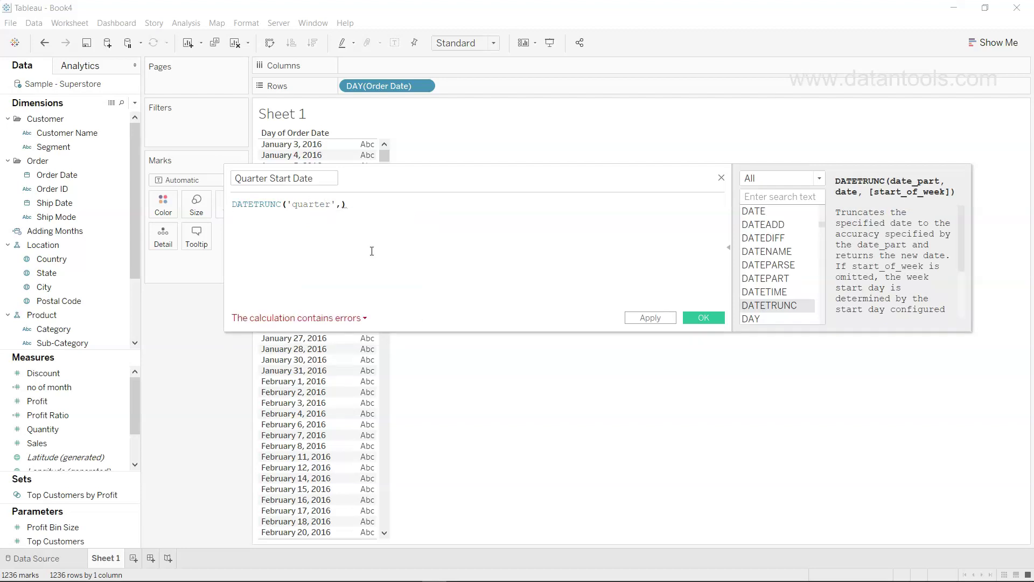
{"action": "left_click", "coordinate": [340, 202]}
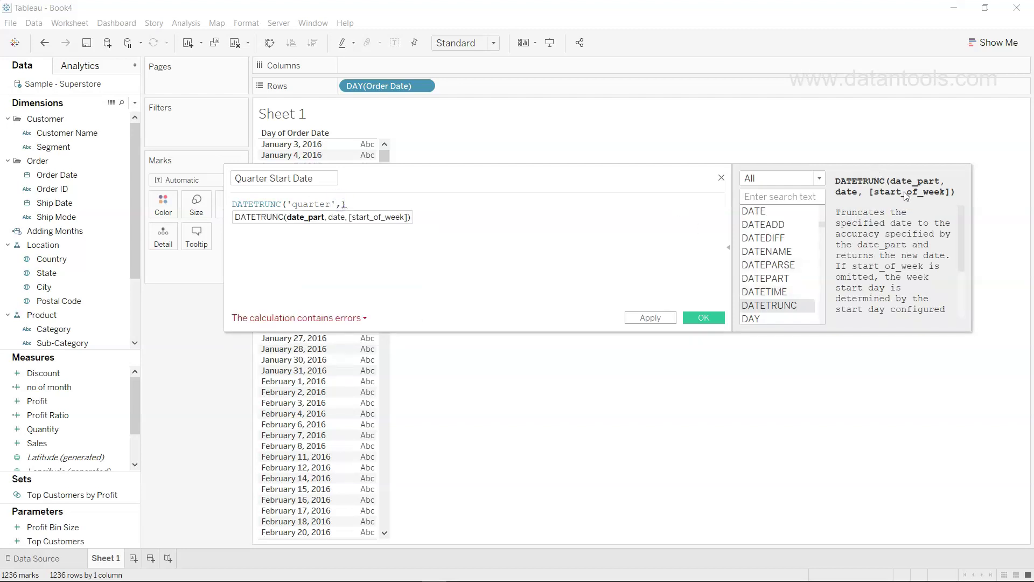
{"action": "left_click", "coordinate": [343, 203]}
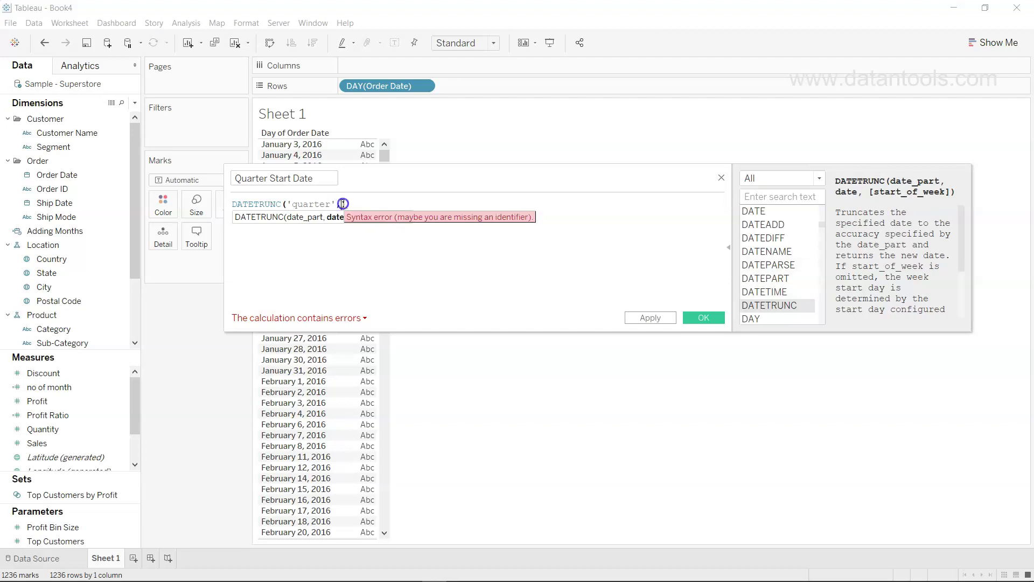
{"action": "type", "text": "[Order"}
{"action": "key", "text": "Return"}
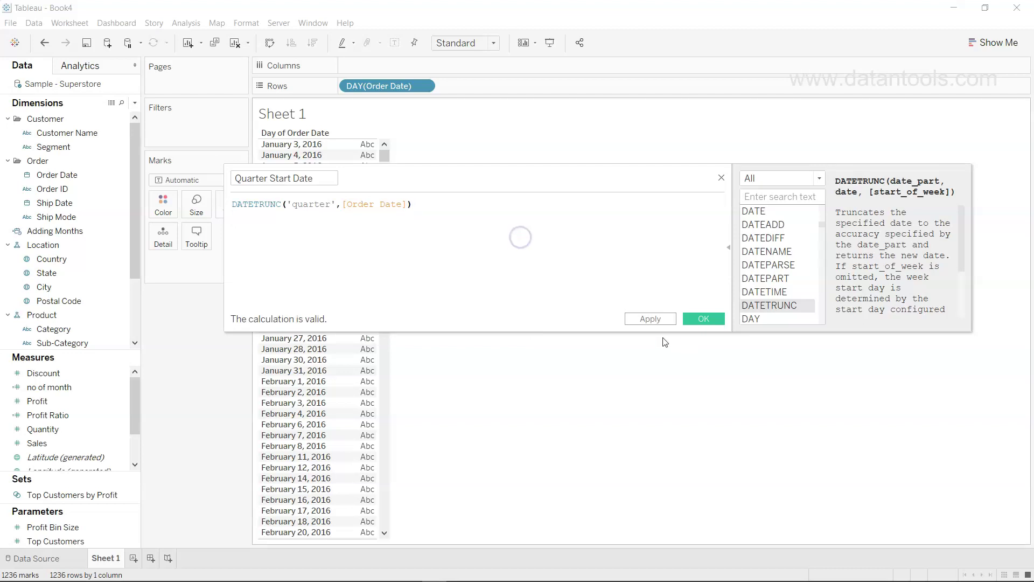
{"action": "left_click", "coordinate": [650, 319]}
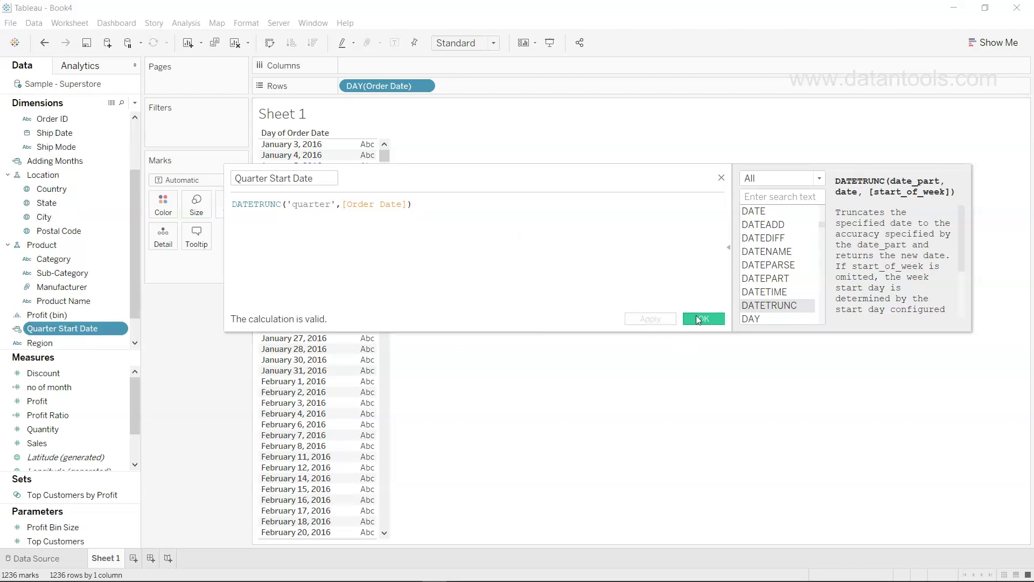
Add Quarter Start Date to Rows as a discrete exact-day field beside Order Date
{"action": "left_click", "coordinate": [700, 318]}
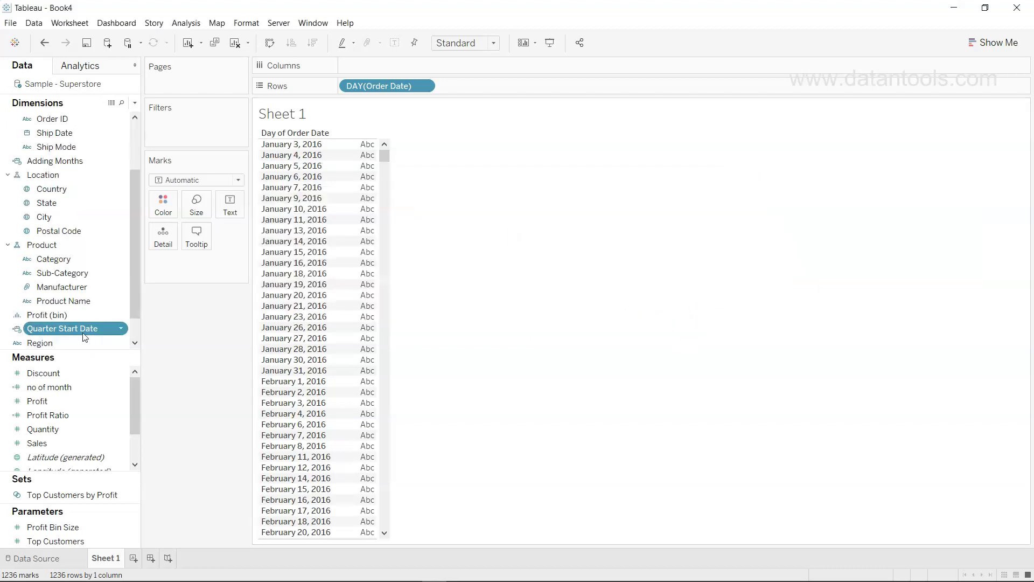
{"action": "left_click_drag", "start_coordinate": [87, 334], "coordinate": [511, 79]}
{"action": "left_click", "coordinate": [521, 87]}
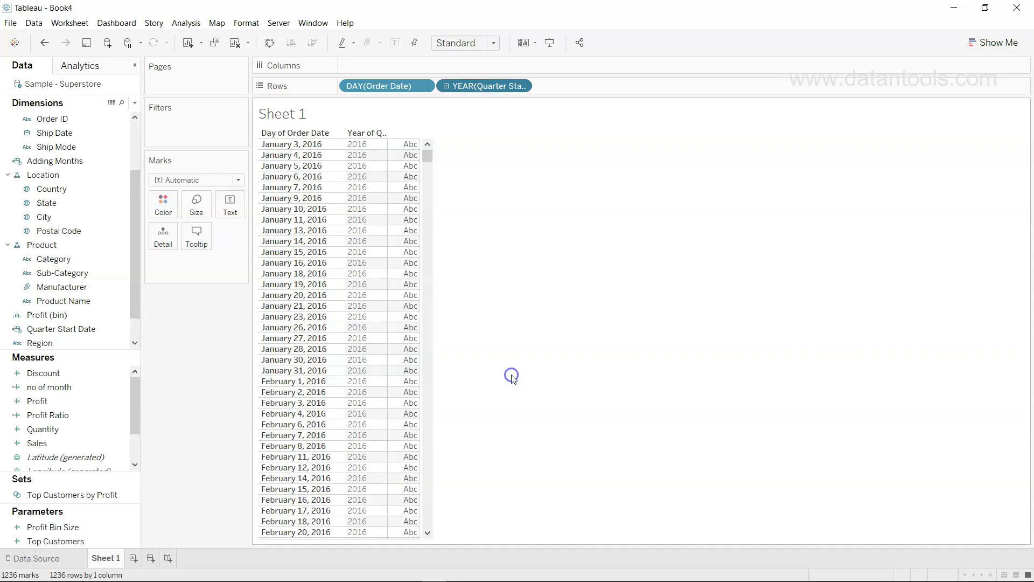
{"action": "left_click", "coordinate": [520, 87]}
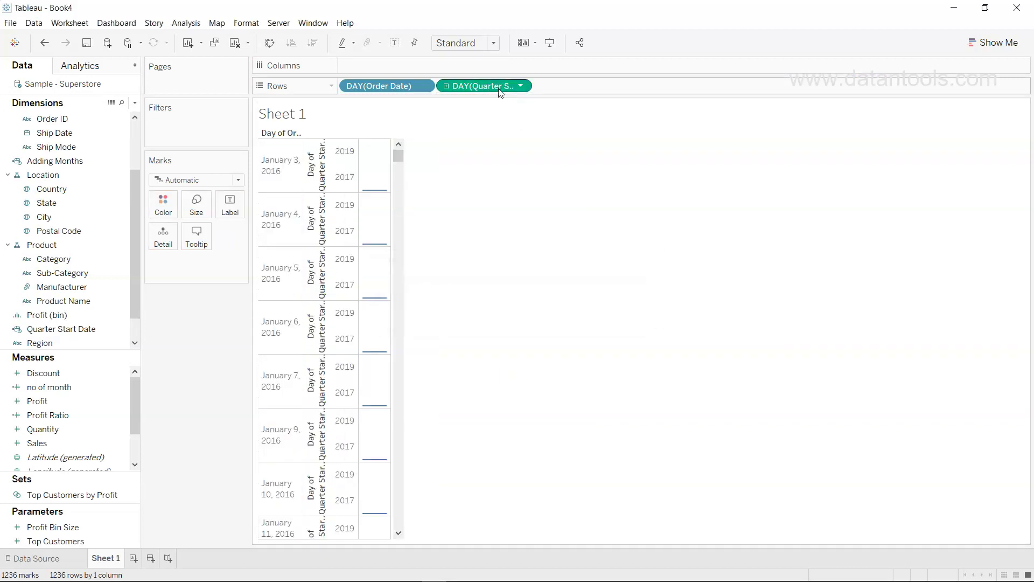
{"action": "left_click", "coordinate": [521, 86]}
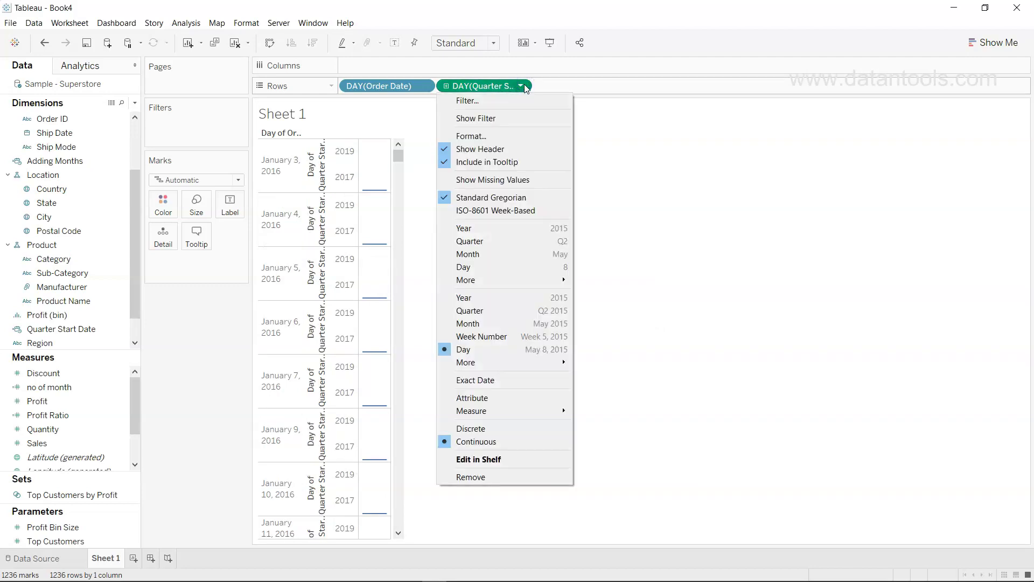
{"action": "left_click", "coordinate": [526, 427]}
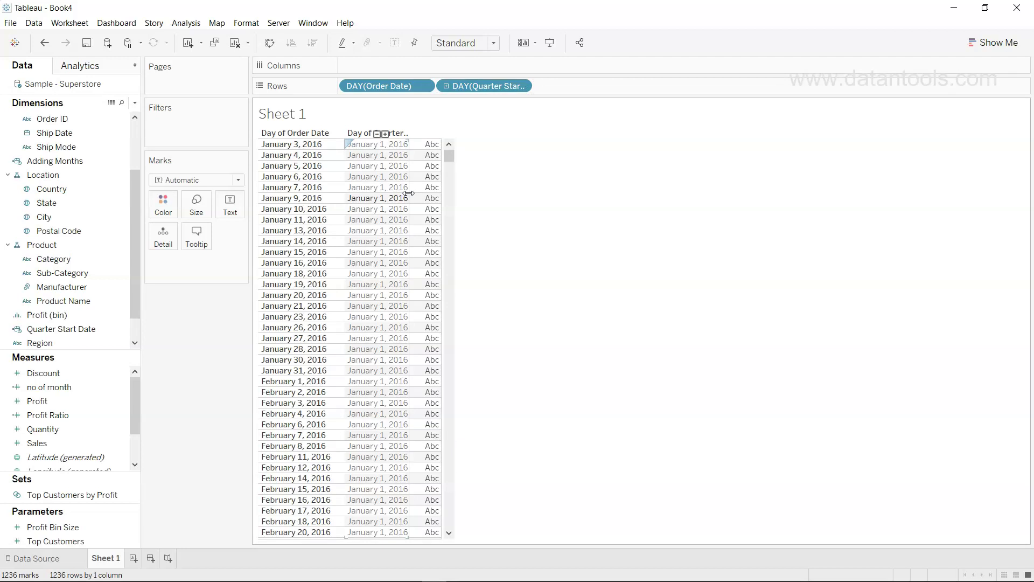
Widen the Day of Quarter Start Date column and scroll to check values like July 1, 2016
{"action": "left_click_drag", "start_coordinate": [410, 193], "coordinate": [429, 193]}
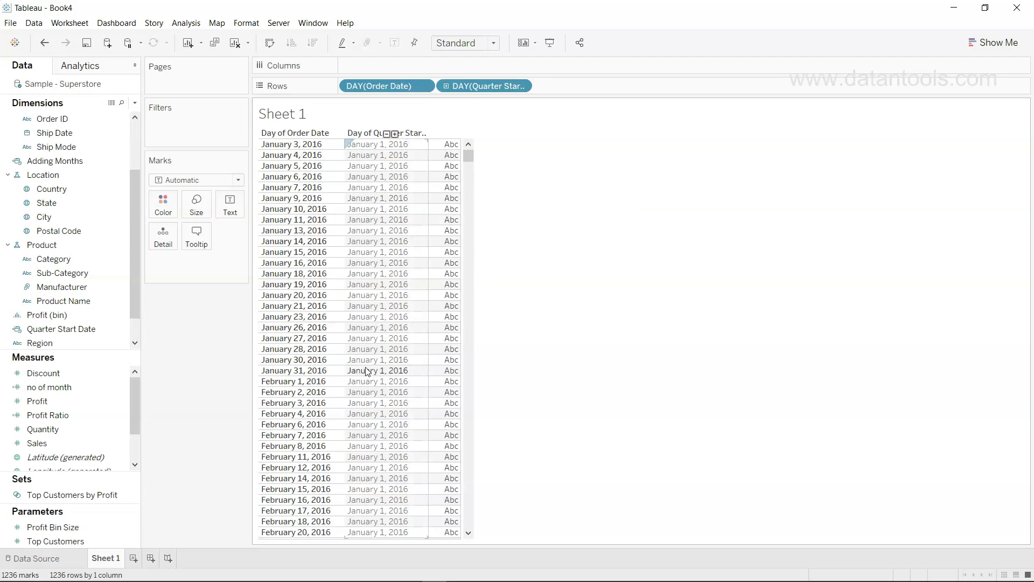
{"action": "scroll", "coordinate": [366, 372], "scroll_direction": "down", "scroll_amount": 8}
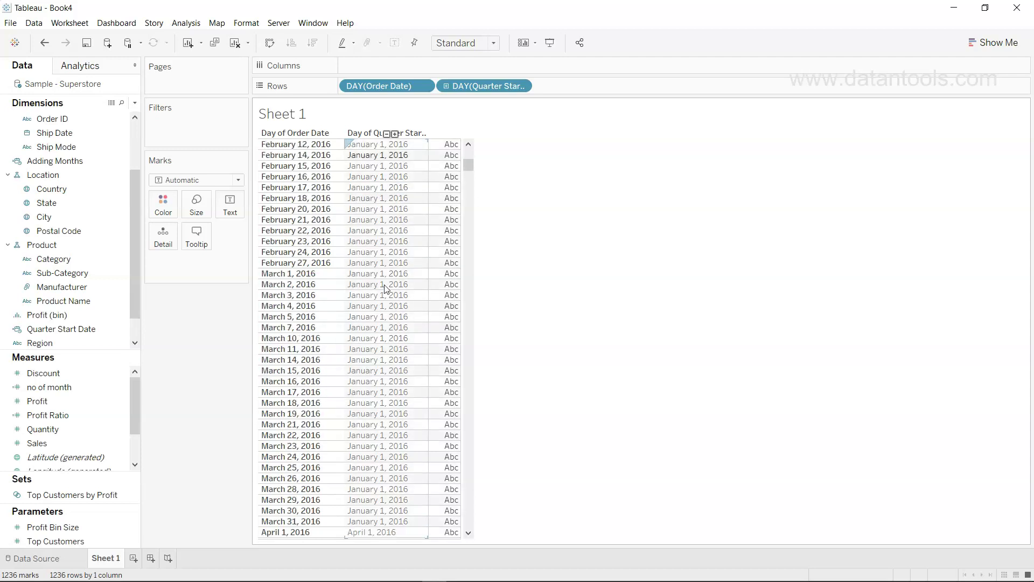
{"action": "scroll", "coordinate": [387, 290], "scroll_direction": "down", "scroll_amount": 8}
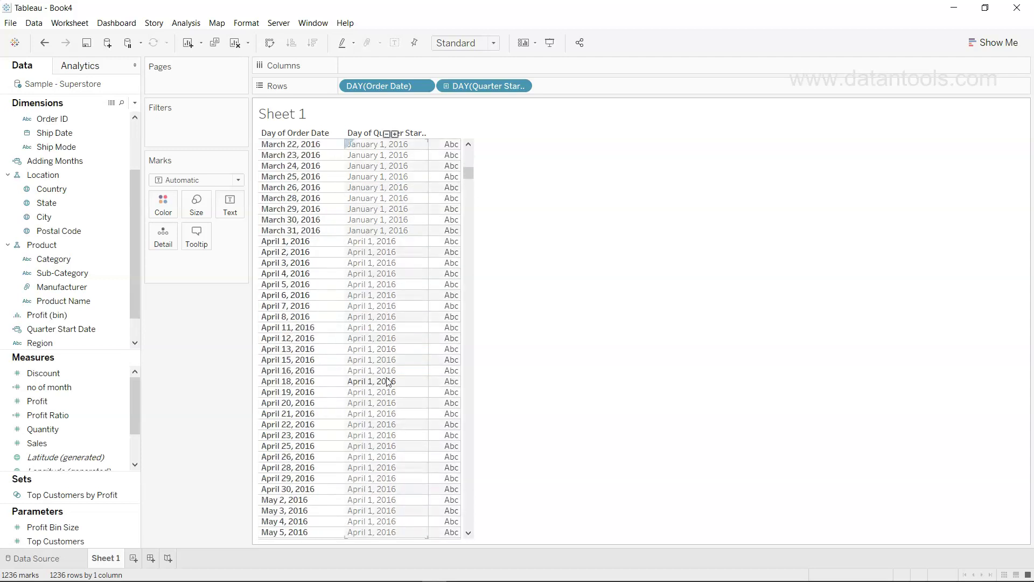
{"action": "scroll", "coordinate": [388, 381], "scroll_direction": "down", "scroll_amount": 20}
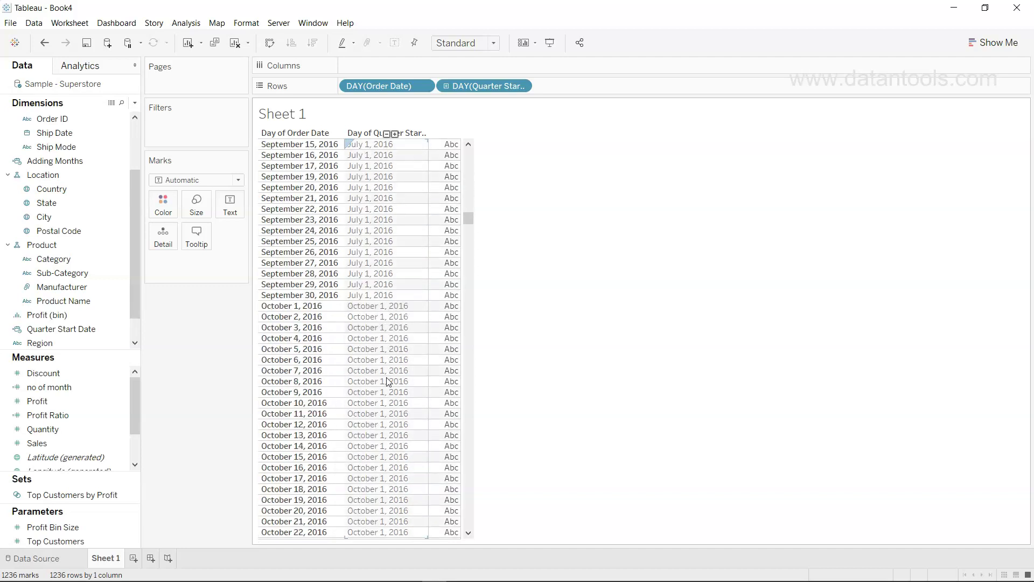
{"action": "scroll", "coordinate": [389, 381], "scroll_direction": "up", "scroll_amount": 10}
{"action": "scroll", "coordinate": [389, 381], "scroll_direction": "up", "scroll_amount": 1}
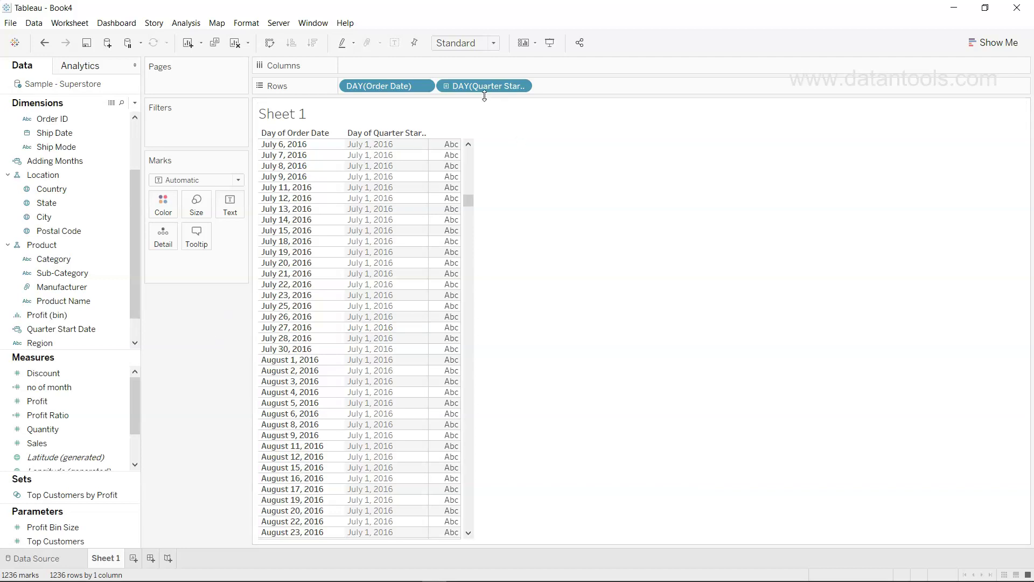
{"action": "right_click", "coordinate": [117, 328]}
{"action": "left_click", "coordinate": [174, 135]}
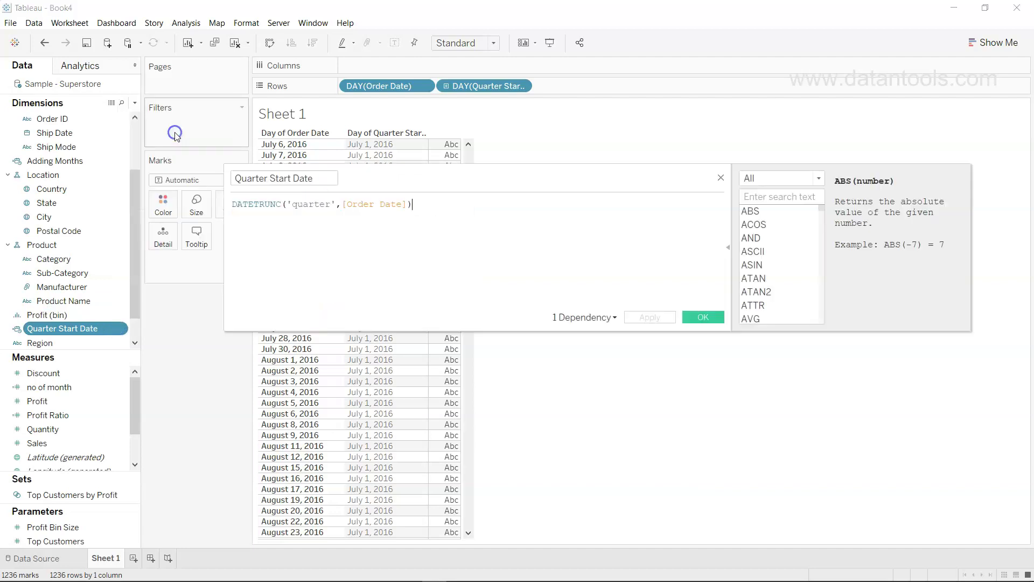
{"action": "left_click", "coordinate": [294, 204]}
{"action": "left_click_drag", "start_coordinate": [293, 204], "coordinate": [332, 204]}
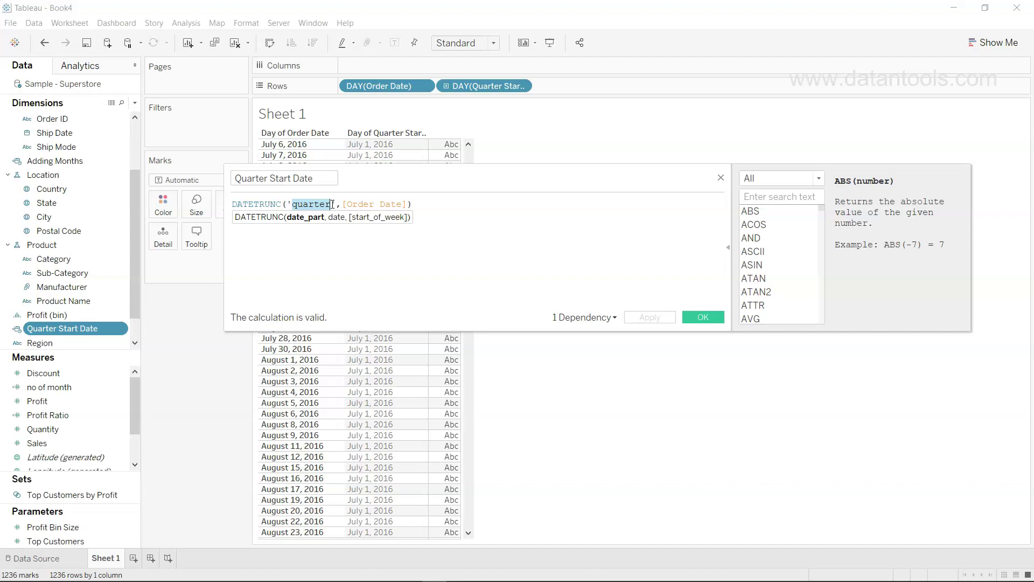
{"action": "left_click", "coordinate": [394, 248]}
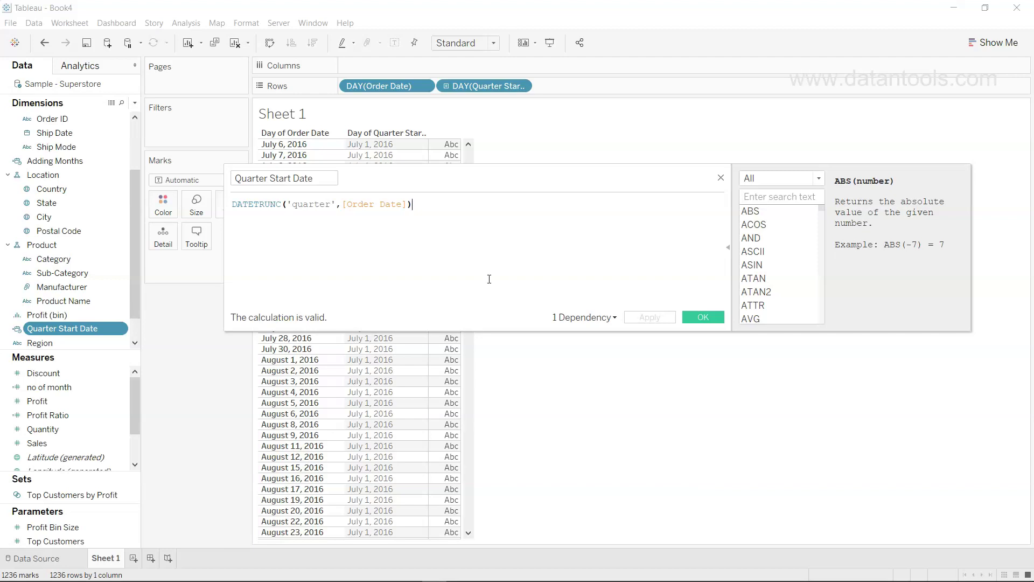
{"action": "left_click_drag", "start_coordinate": [291, 204], "coordinate": [331, 208]}
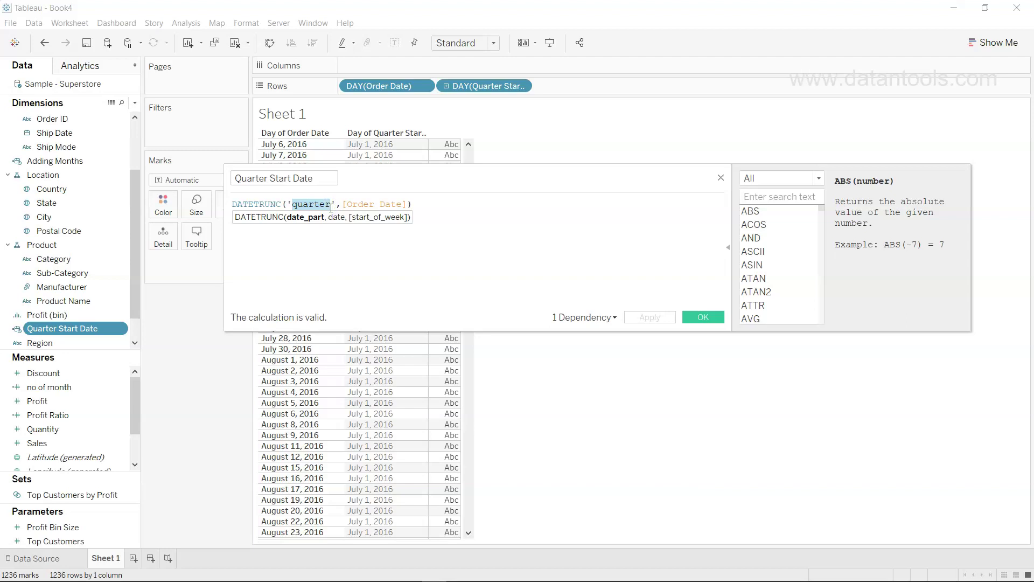
{"action": "left_click", "coordinate": [330, 206]}
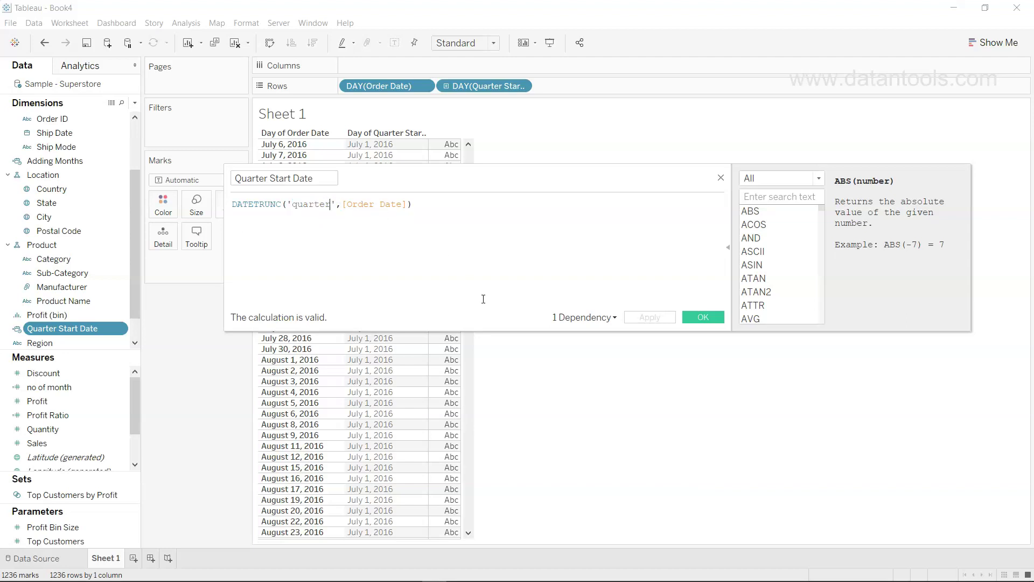
{"action": "left_click", "coordinate": [711, 319]}
{"action": "key", "text": "alt"}
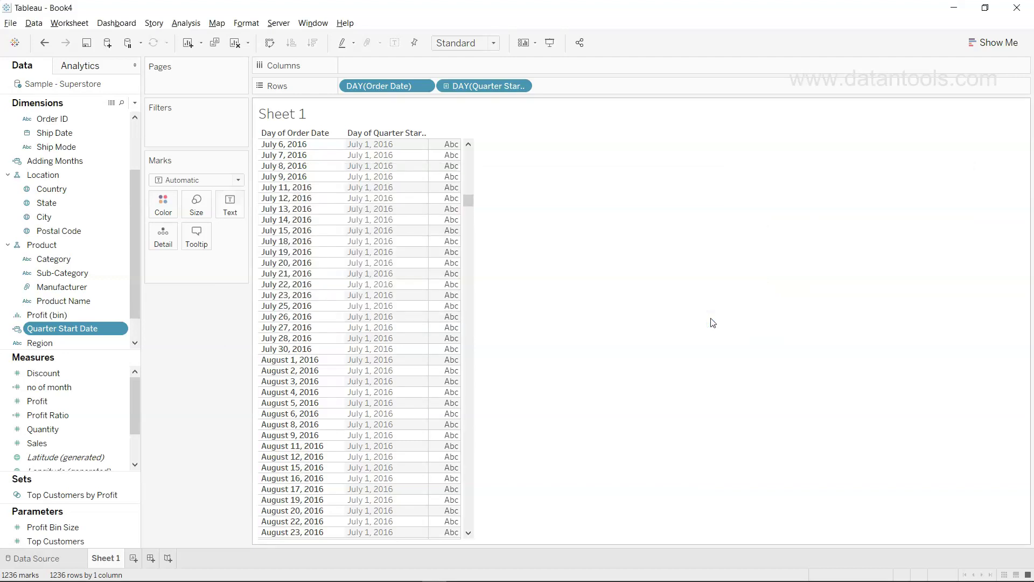